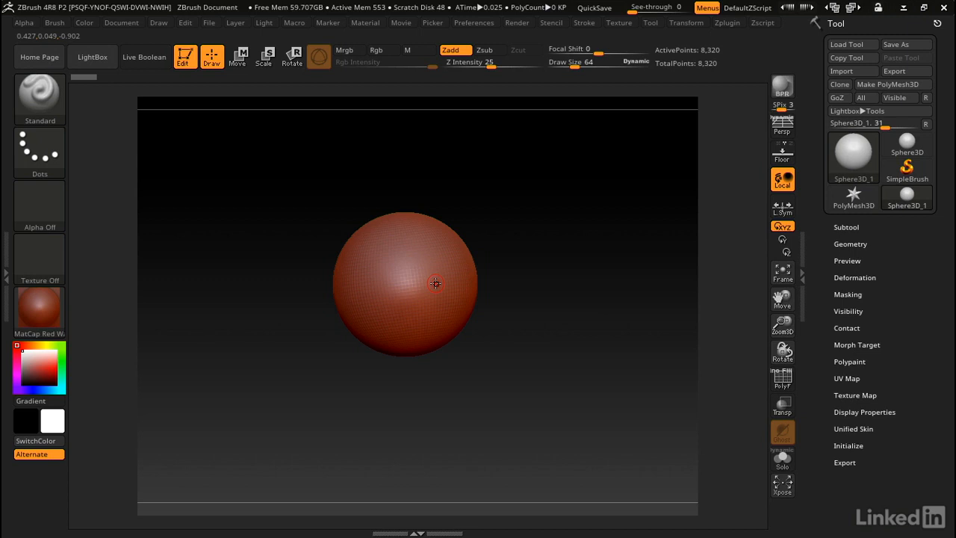
# Step: Start a QuickSketch canvas and sketch a mirrored wavy line down from the centre with the Pen Shadow brush
pyautogui.click(726, 23)
pyautogui.click(762, 96)
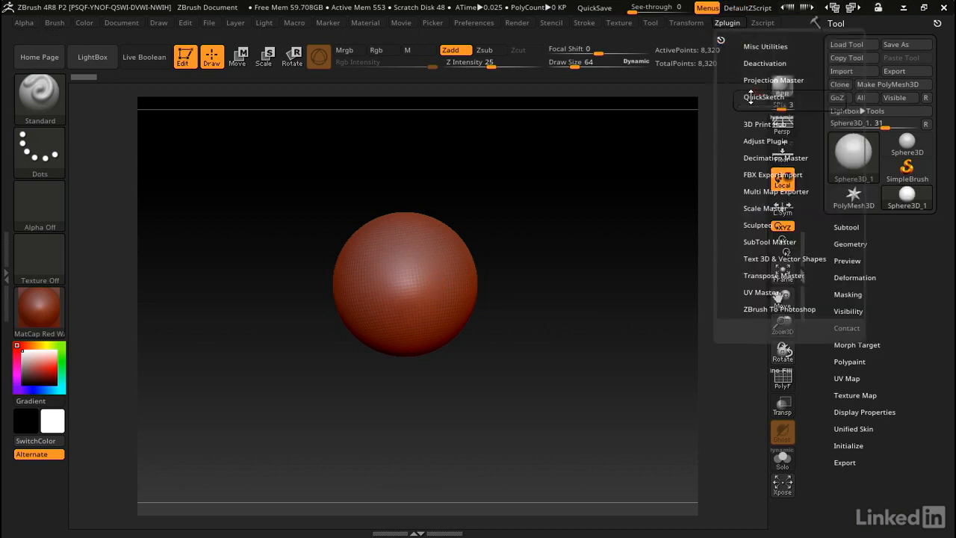
pyautogui.click(757, 120)
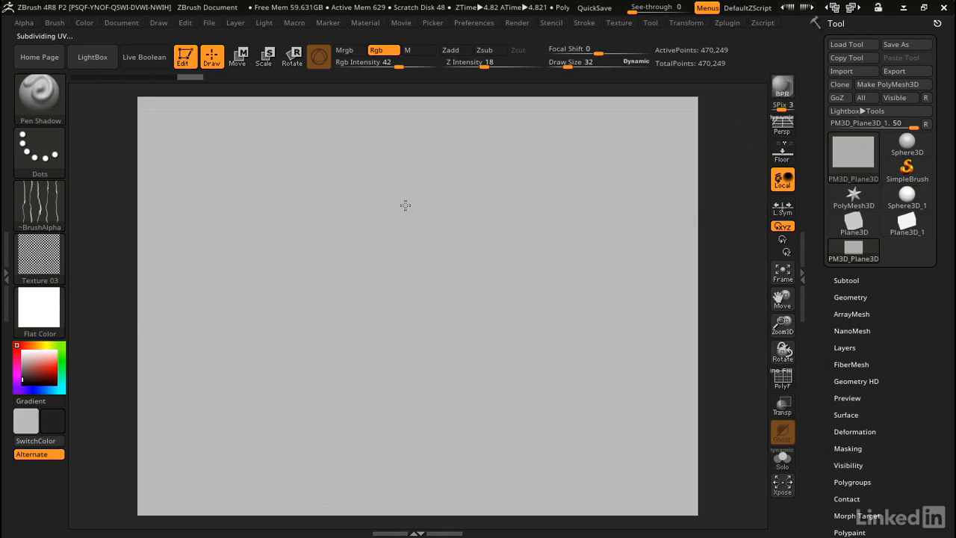
pyautogui.moveTo(406, 206)
pyautogui.mouseDown()
pyautogui.moveTo(366, 251)
pyautogui.moveTo(351, 355)
pyautogui.mouseUp()
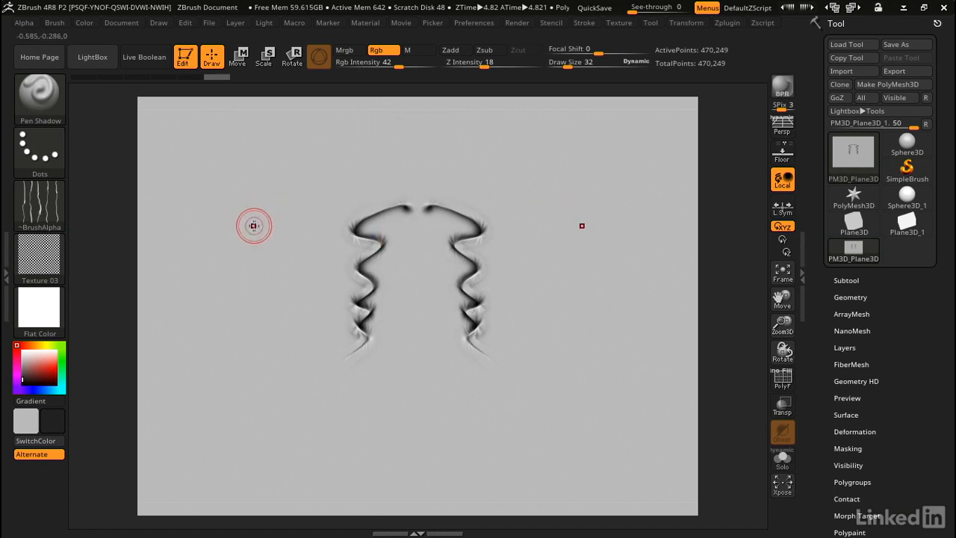
pyautogui.moveTo(249, 227)
pyautogui.mouseDown(button='right')
pyautogui.moveTo(292, 277)
pyautogui.moveTo(328, 235)
pyautogui.moveTo(281, 204)
pyautogui.moveTo(269, 165)
pyautogui.moveTo(254, 237)
pyautogui.moveTo(248, 222)
pyautogui.mouseUp(button='right')
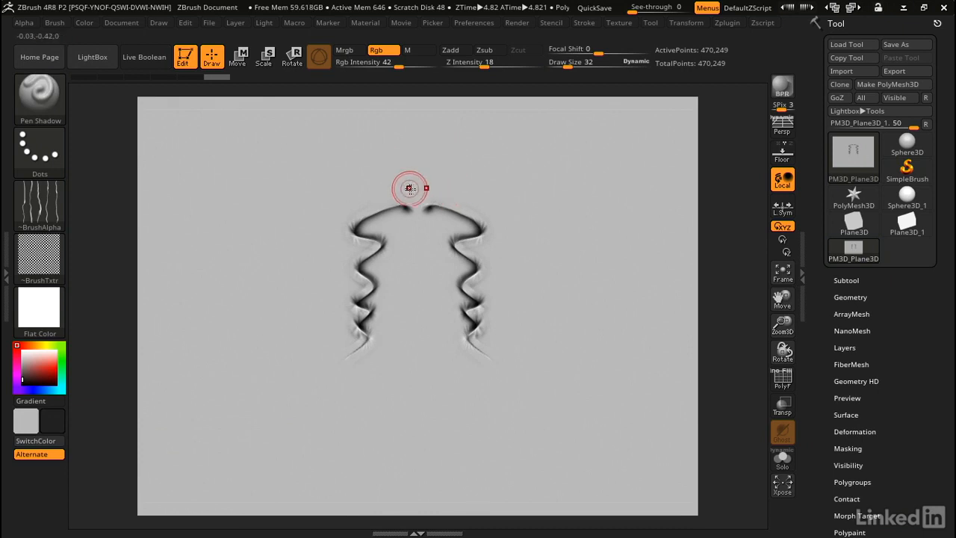
# Step: Add curved mirrored strokes around the wavy lines and one looping stroke above them with symmetry turned off, restoring symmetry for the rest
pyautogui.moveTo(413, 207)
pyautogui.mouseDown()
pyautogui.moveTo(332, 267)
pyautogui.moveTo(357, 242)
pyautogui.mouseUp()
pyautogui.moveTo(408, 205)
pyautogui.mouseDown()
pyautogui.moveTo(347, 221)
pyautogui.moveTo(340, 265)
pyautogui.moveTo(364, 277)
pyautogui.moveTo(355, 264)
pyautogui.mouseUp()
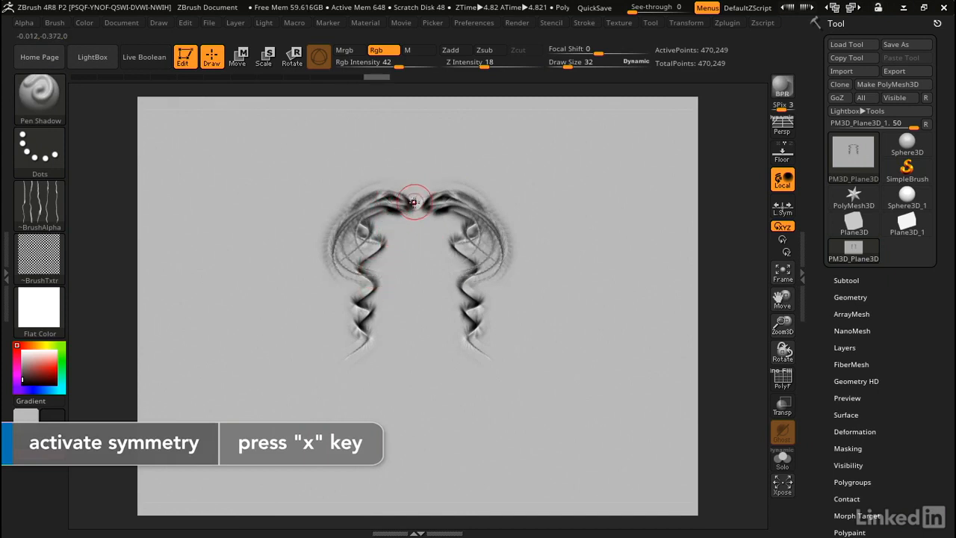
pyautogui.moveTo(391, 196)
pyautogui.mouseDown()
pyautogui.moveTo(377, 153)
pyautogui.moveTo(404, 161)
pyautogui.moveTo(304, 185)
pyautogui.mouseUp()
pyautogui.press('x')
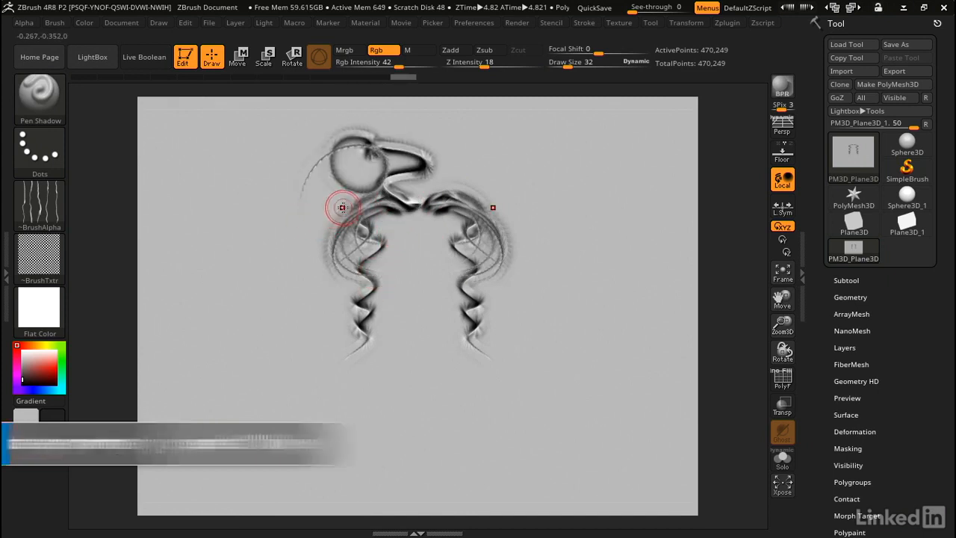
pyautogui.moveTo(406, 203)
pyautogui.mouseDown()
pyautogui.moveTo(362, 243)
pyautogui.moveTo(354, 333)
pyautogui.moveTo(301, 394)
pyautogui.moveTo(315, 376)
pyautogui.mouseUp()
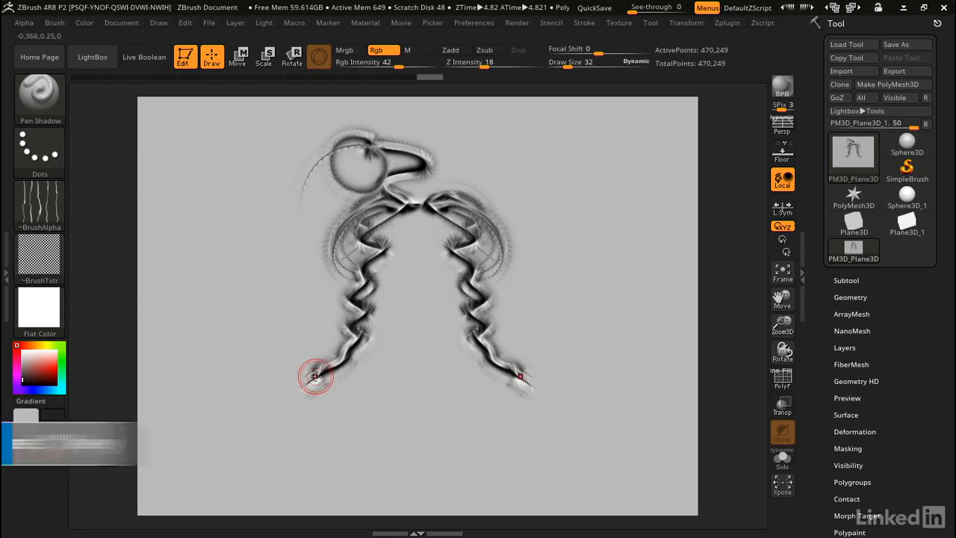
# Step: Load the Pen Fur brush from the Pen brushes in LightBox
pyautogui.press(',')
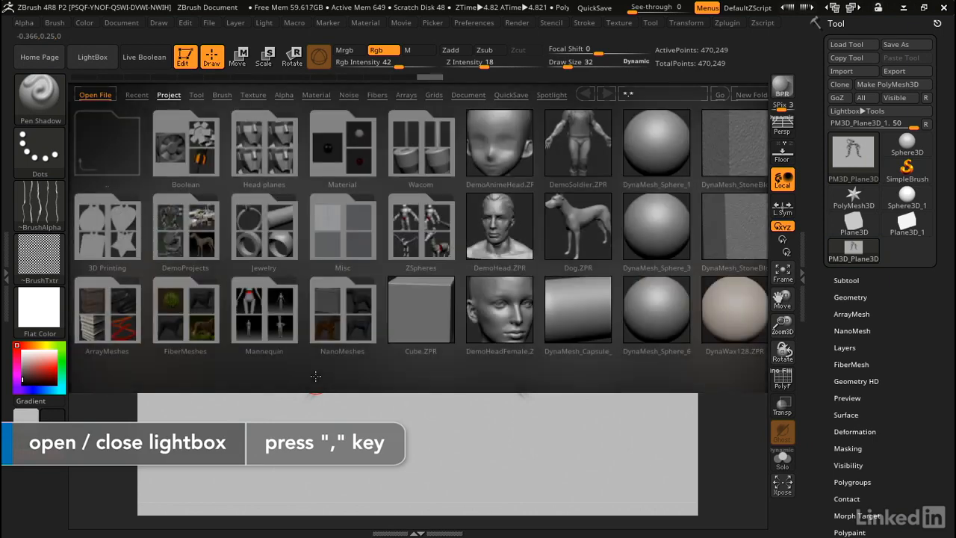
pyautogui.click(222, 96)
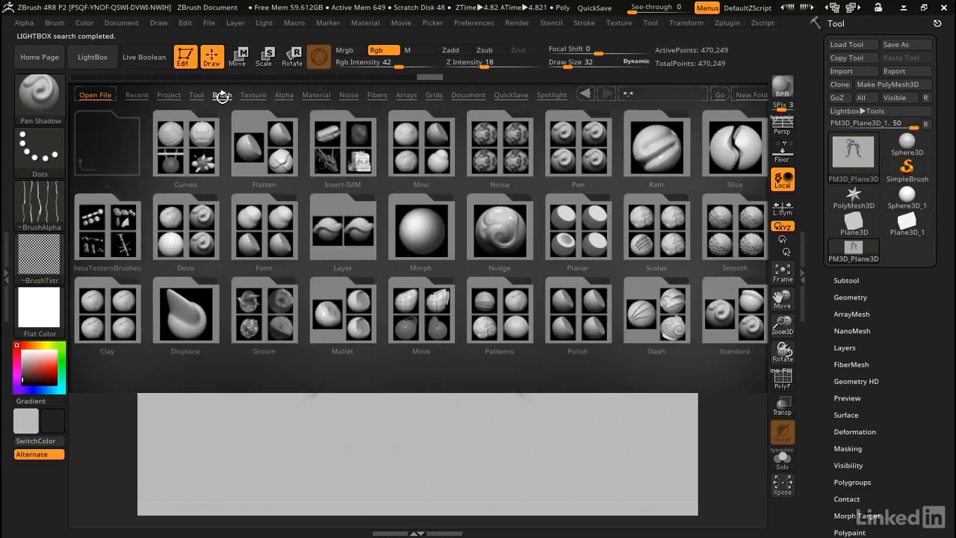
pyautogui.click(578, 146)
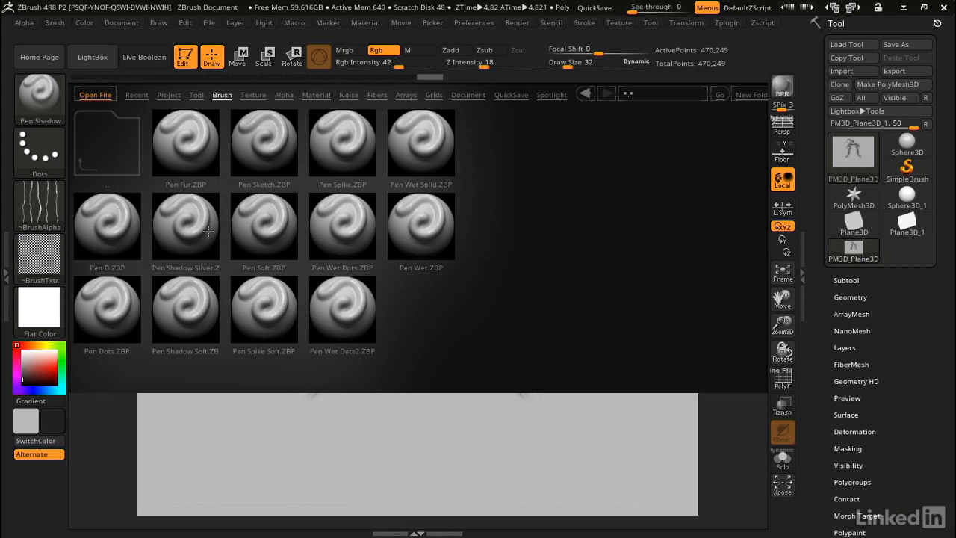
pyautogui.doubleClick(184, 149)
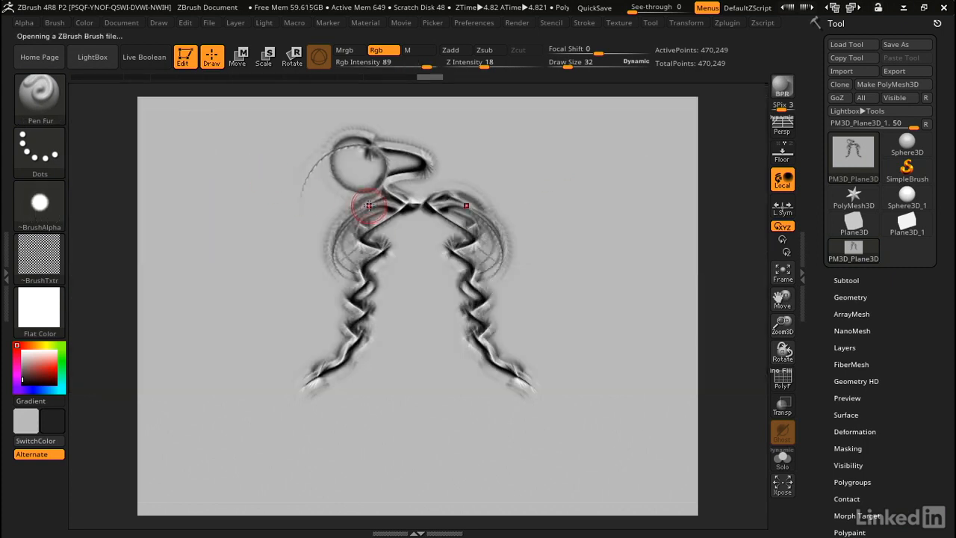
# Step: Paint thick mirrored tentacle strokes curling outward and downward from the centre of the sketch with the Pen Fur brush
pyautogui.moveTo(363, 218)
pyautogui.mouseDown()
pyautogui.moveTo(345, 316)
pyautogui.moveTo(245, 376)
pyautogui.moveTo(237, 370)
pyautogui.mouseUp()
pyautogui.moveTo(405, 215)
pyautogui.mouseDown()
pyautogui.moveTo(389, 209)
pyautogui.moveTo(325, 230)
pyautogui.moveTo(302, 298)
pyautogui.moveTo(243, 318)
pyautogui.mouseUp()
pyautogui.moveTo(392, 188)
pyautogui.mouseDown()
pyautogui.moveTo(314, 213)
pyautogui.moveTo(240, 263)
pyautogui.moveTo(392, 190)
pyautogui.moveTo(295, 176)
pyautogui.moveTo(213, 273)
pyautogui.moveTo(239, 404)
pyautogui.moveTo(306, 423)
pyautogui.mouseUp()
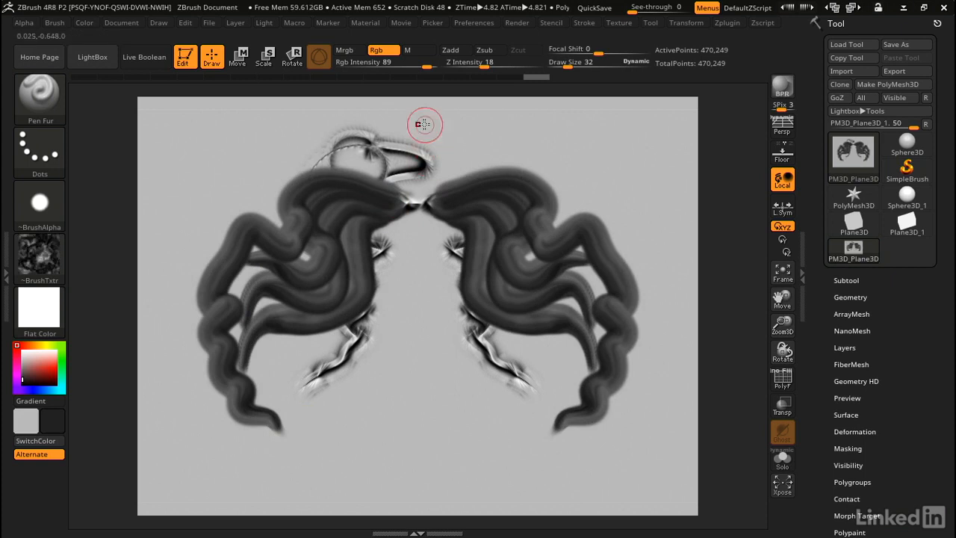
pyautogui.moveTo(415, 186)
pyautogui.mouseDown()
pyautogui.moveTo(351, 160)
pyautogui.moveTo(413, 189)
pyautogui.moveTo(343, 190)
pyautogui.moveTo(352, 179)
pyautogui.moveTo(235, 202)
pyautogui.moveTo(171, 268)
pyautogui.moveTo(165, 293)
pyautogui.mouseUp()
pyautogui.moveTo(404, 213)
pyautogui.mouseDown()
pyautogui.moveTo(303, 353)
pyautogui.moveTo(306, 427)
pyautogui.mouseUp()
pyautogui.moveTo(369, 213)
pyautogui.mouseDown()
pyautogui.moveTo(341, 219)
pyautogui.moveTo(245, 390)
pyautogui.mouseUp()
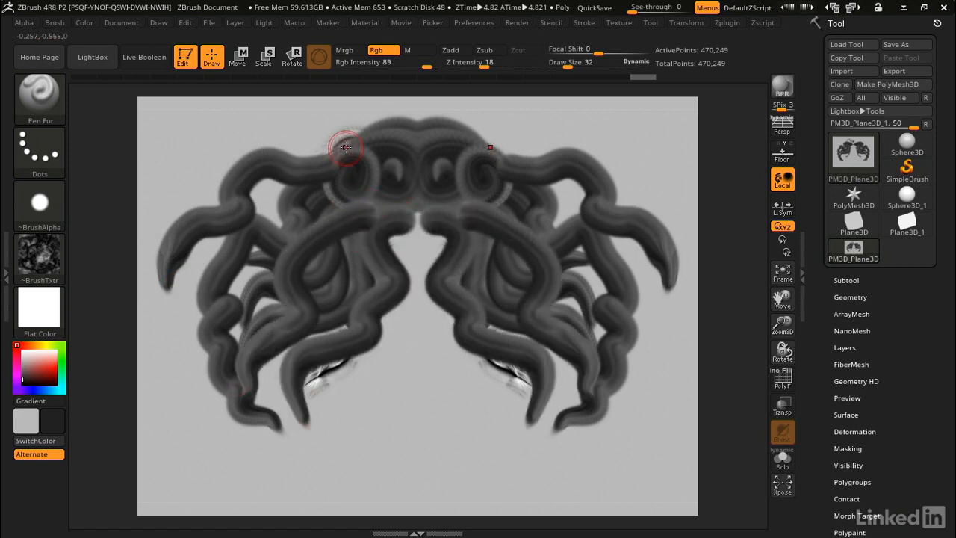
pyautogui.moveTo(345, 146)
pyautogui.mouseDown()
pyautogui.moveTo(194, 193)
pyautogui.moveTo(152, 247)
pyautogui.mouseUp()
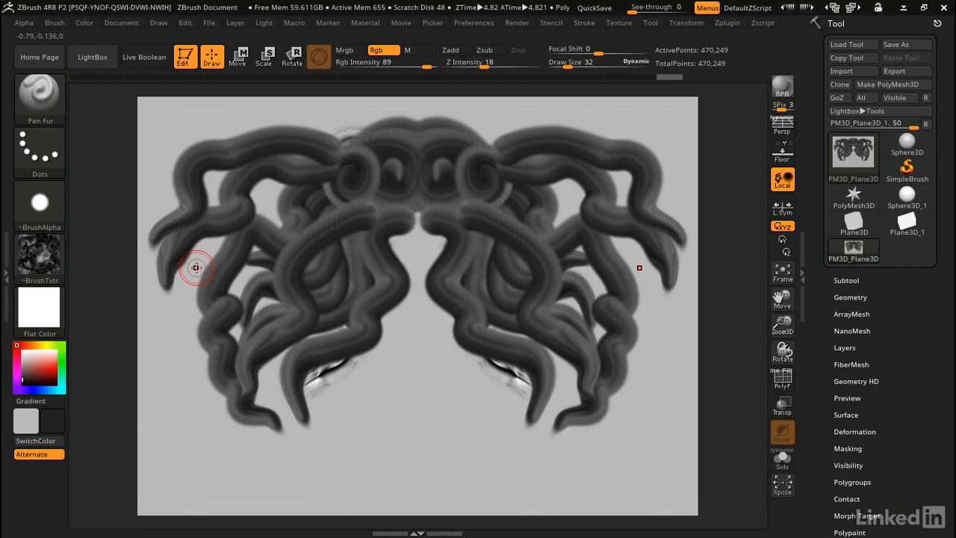
# Step: Project the tentacle sketch onto the floor grid with Snapshot To Grid and switch to the Sphere3D_1 tool
pyautogui.click(158, 23)
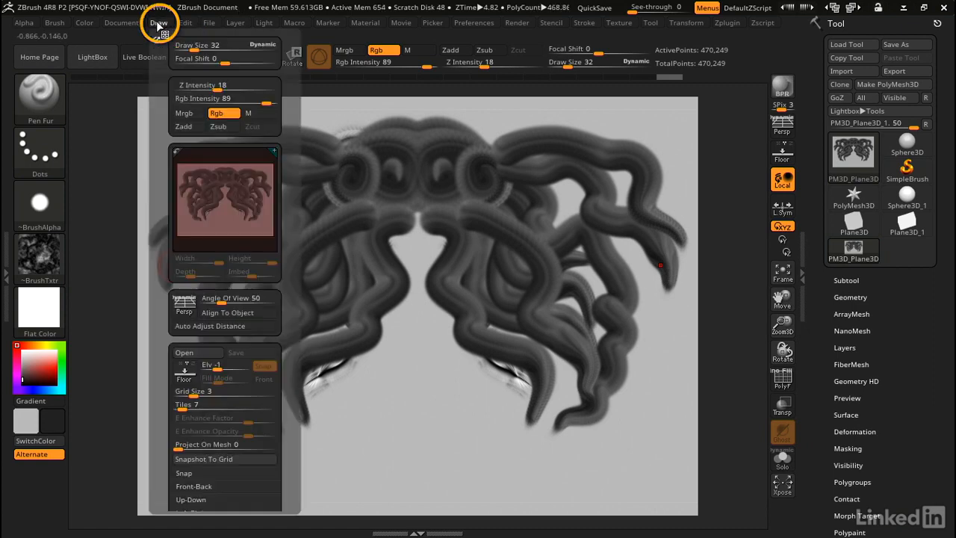
pyautogui.click(197, 459)
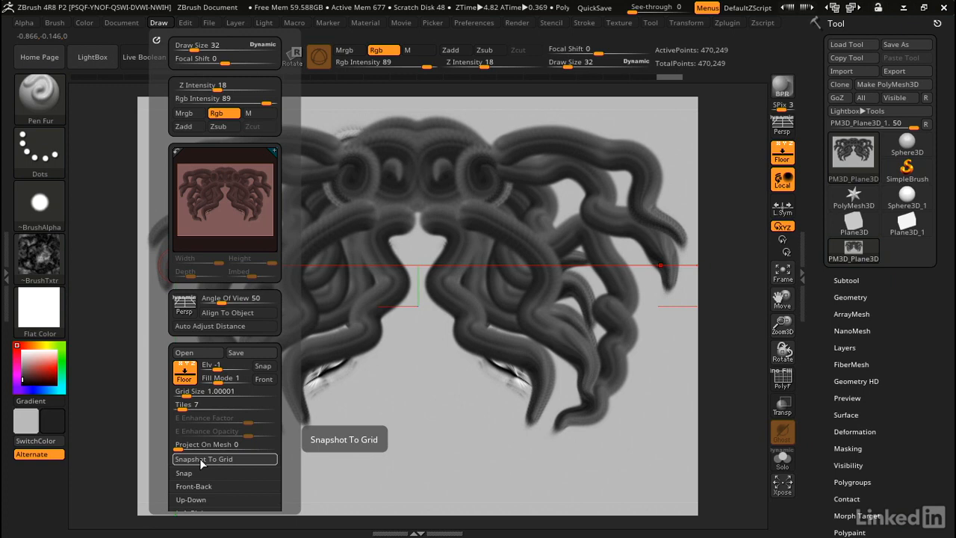
pyautogui.click(906, 200)
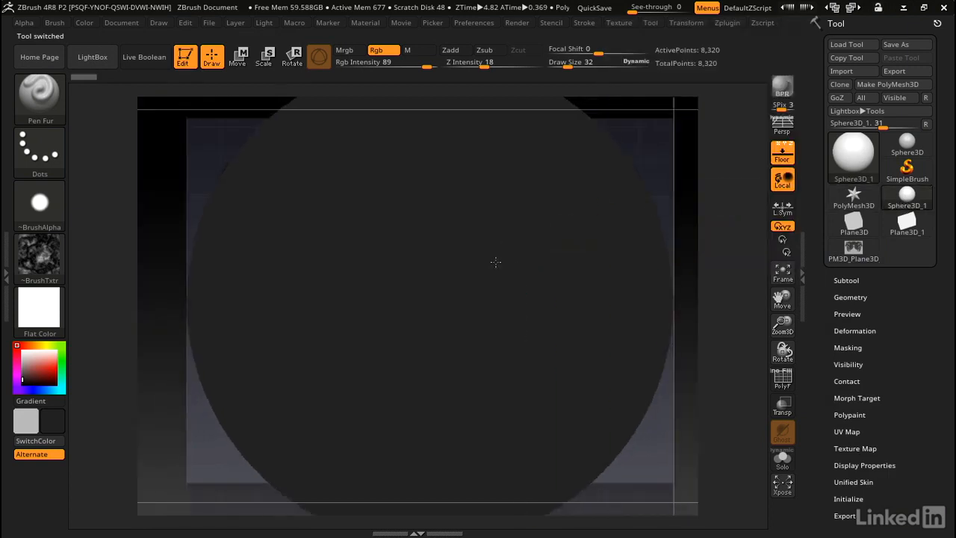
pyautogui.moveTo(298, 212); pyautogui.dragTo(215, 188)
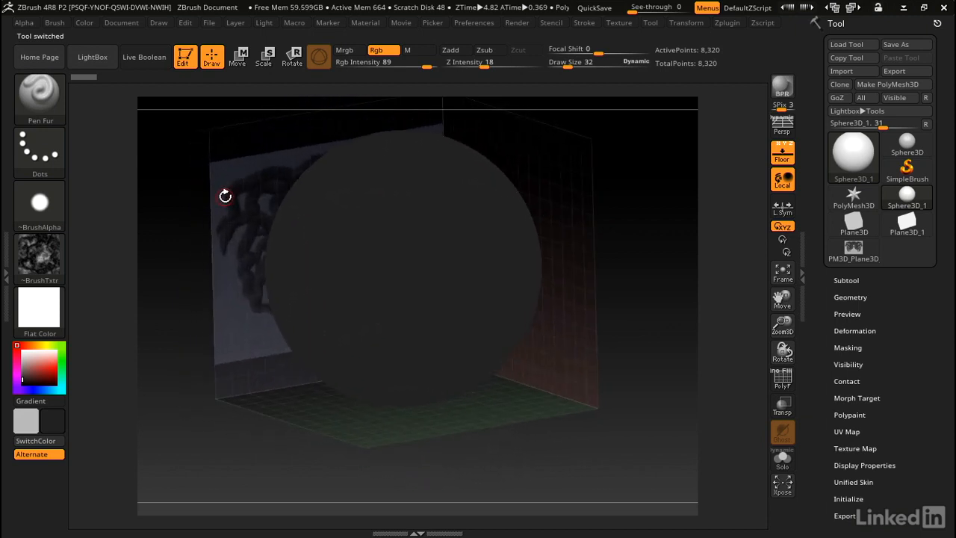
# Step: Set the sphere's colour to white and its material to MatCap Red Wax
pyautogui.click(53, 347)
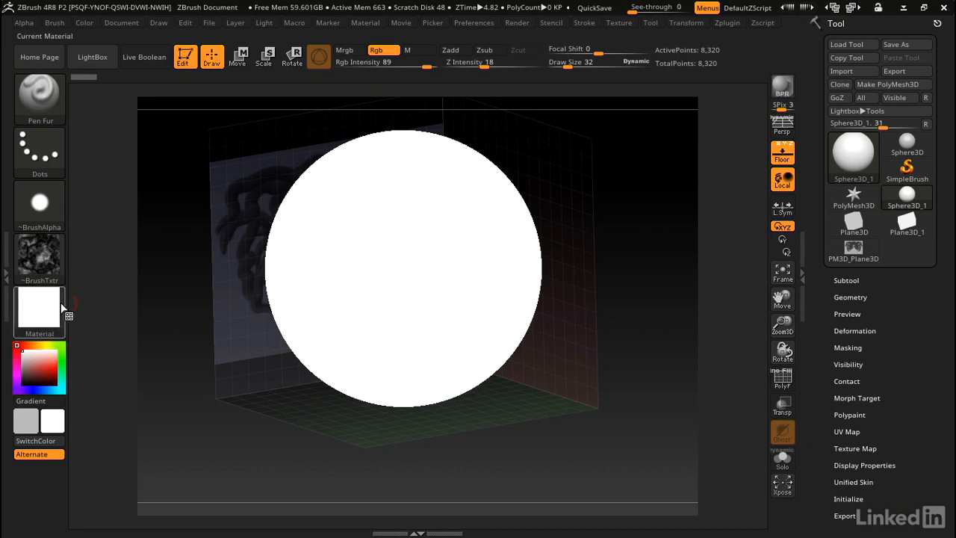
pyautogui.click(46, 313)
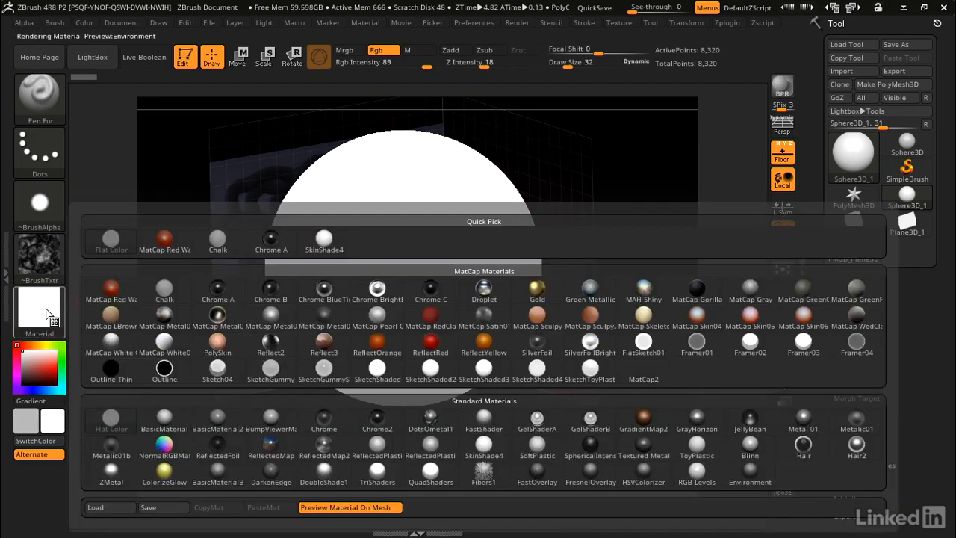
pyautogui.moveTo(153, 314)
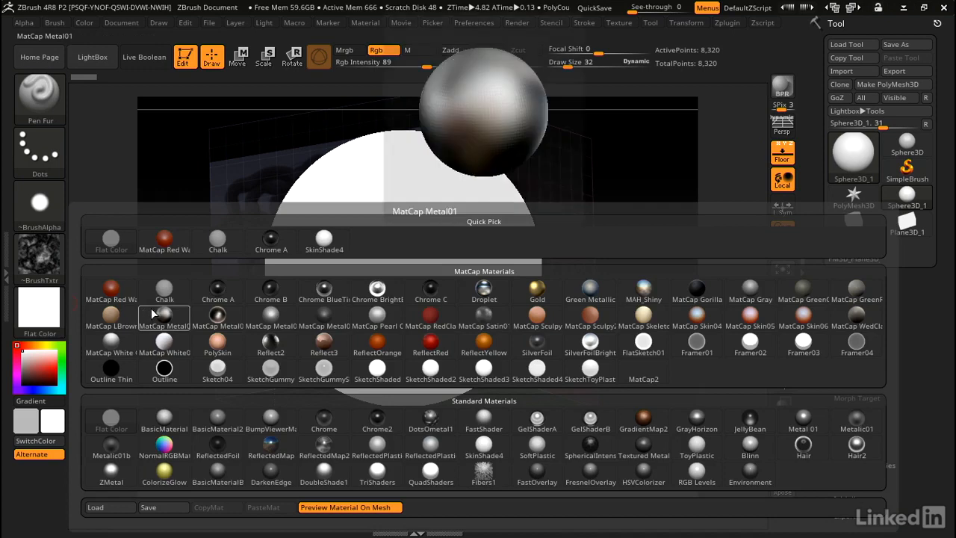
pyautogui.click(112, 288)
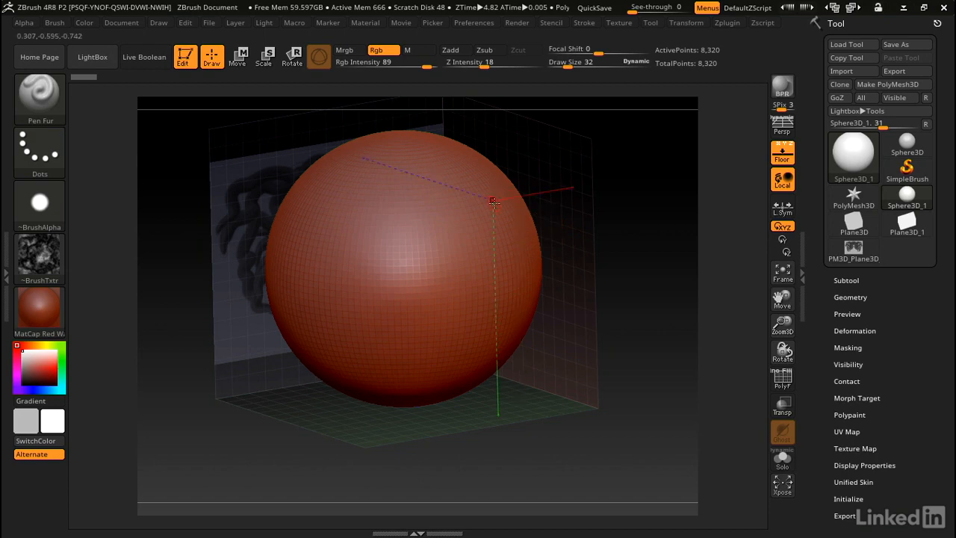
# Step: Scale the sphere down uniformly and raise it over the upper centre of the tentacle sketch
pyautogui.click(239, 57)
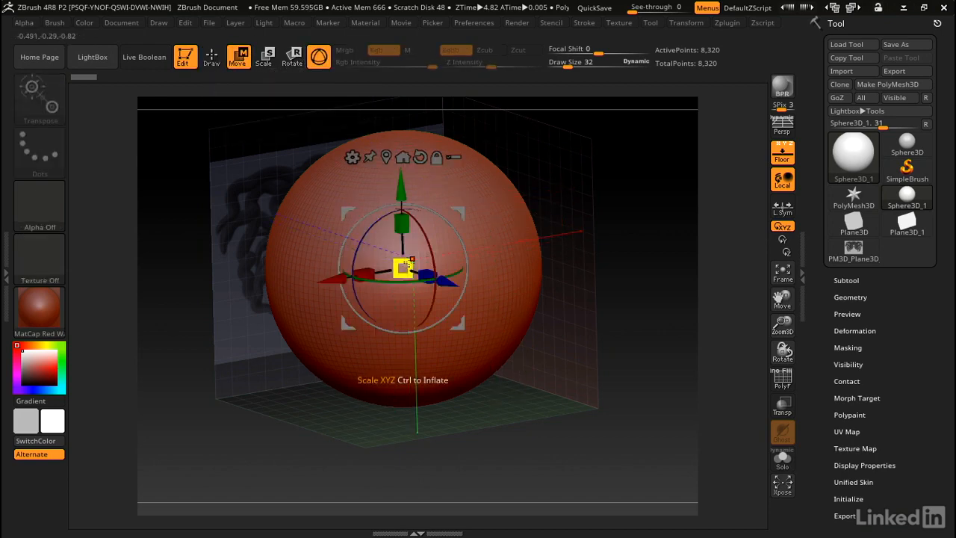
pyautogui.moveTo(403, 266); pyautogui.dragTo(358, 291)
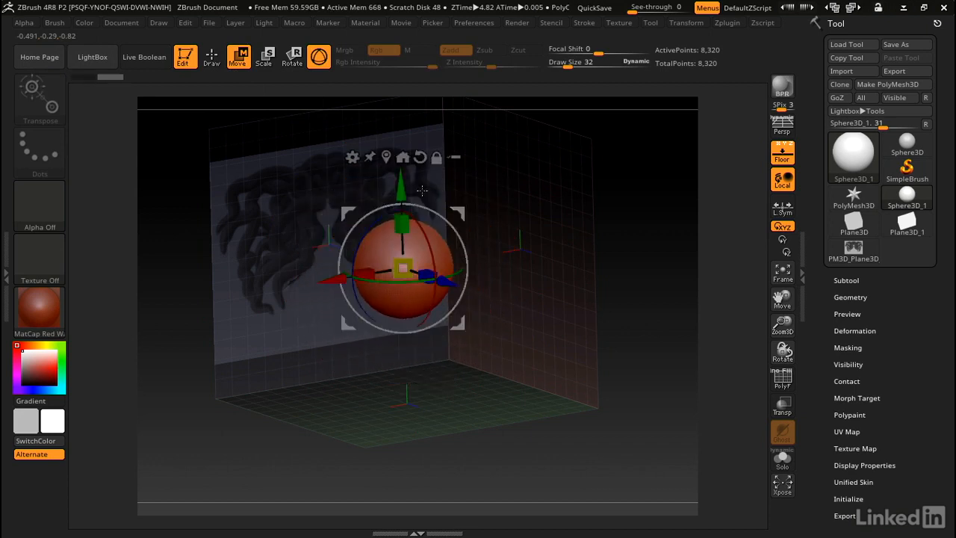
pyautogui.moveTo(401, 187); pyautogui.dragTo(401, 121)
pyautogui.keyDown('shift'); pyautogui.moveTo(518, 186); pyautogui.dragTo(498, 173); pyautogui.keyUp('shift')
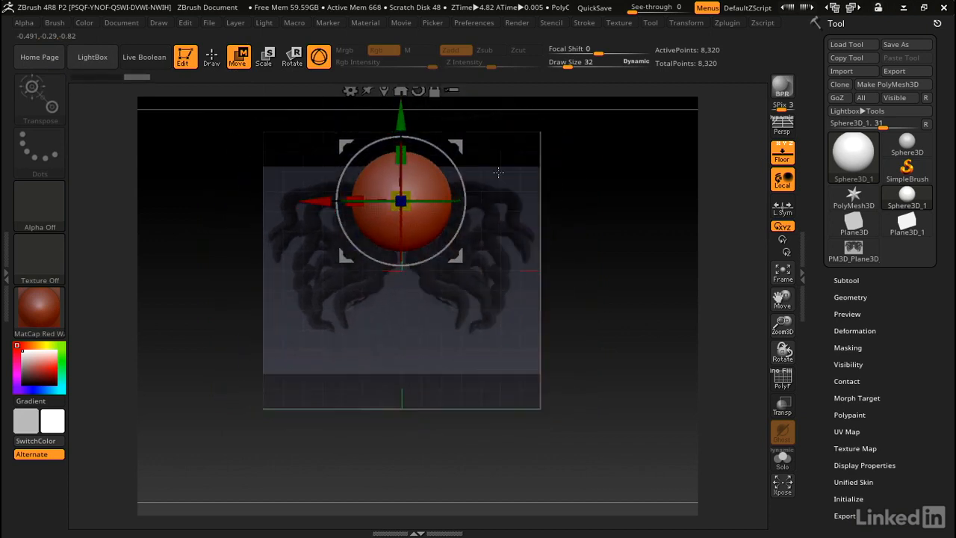
pyautogui.moveTo(402, 200); pyautogui.dragTo(395, 201)
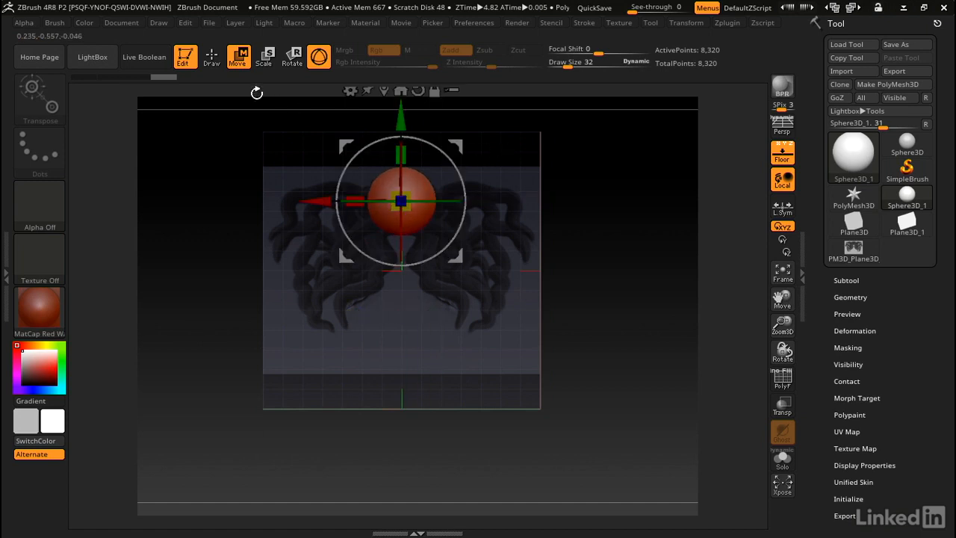
# Step: Select the Move sculpting brush and set its draw size to 157
pyautogui.click(212, 58)
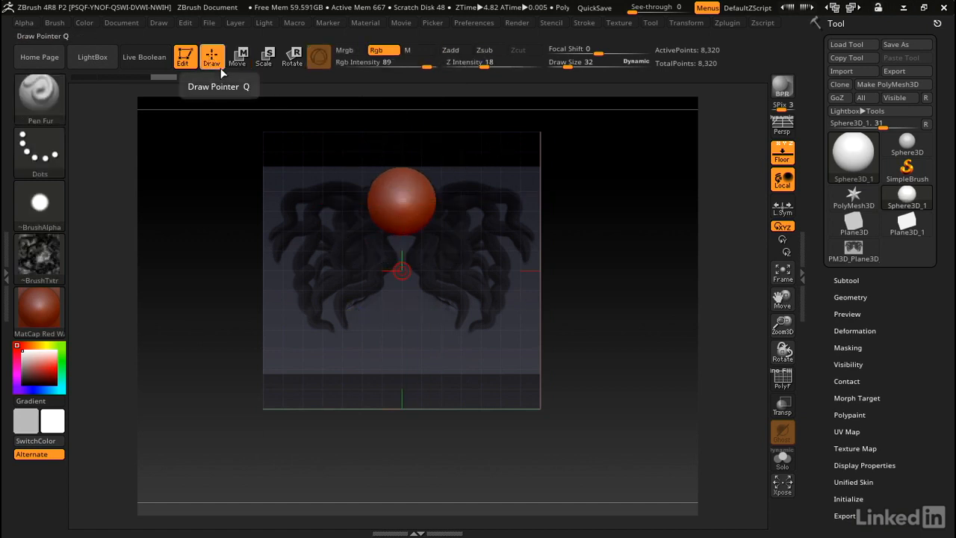
pyautogui.press('b')
pyautogui.press('m')
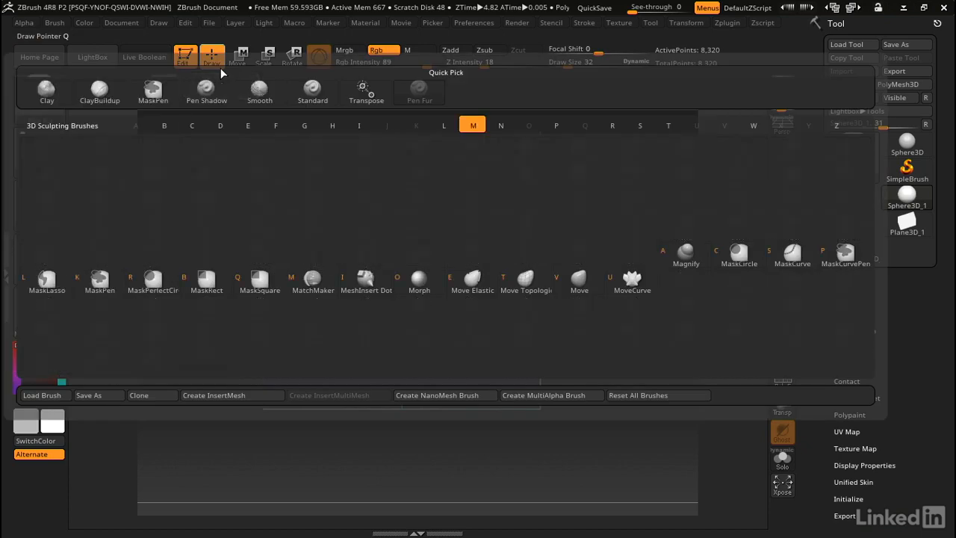
pyautogui.press('v')
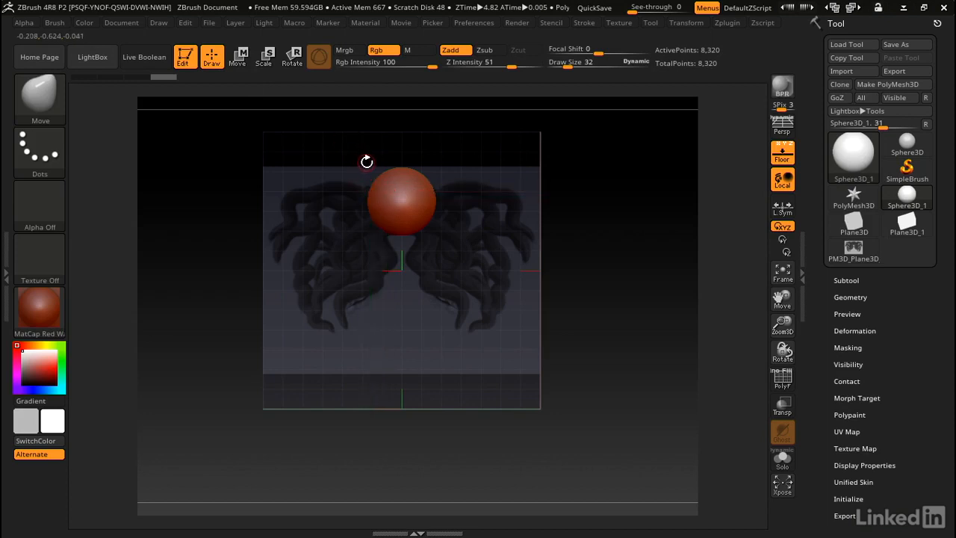
pyautogui.press('space')
pyautogui.moveTo(367, 161); pyautogui.dragTo(389, 164)
# Step: Convert the sphere to a PolyMesh3D and pull its sides outward into a wide, flattened body over the sketch
pyautogui.moveTo(371, 202); pyautogui.dragTo(362, 166)
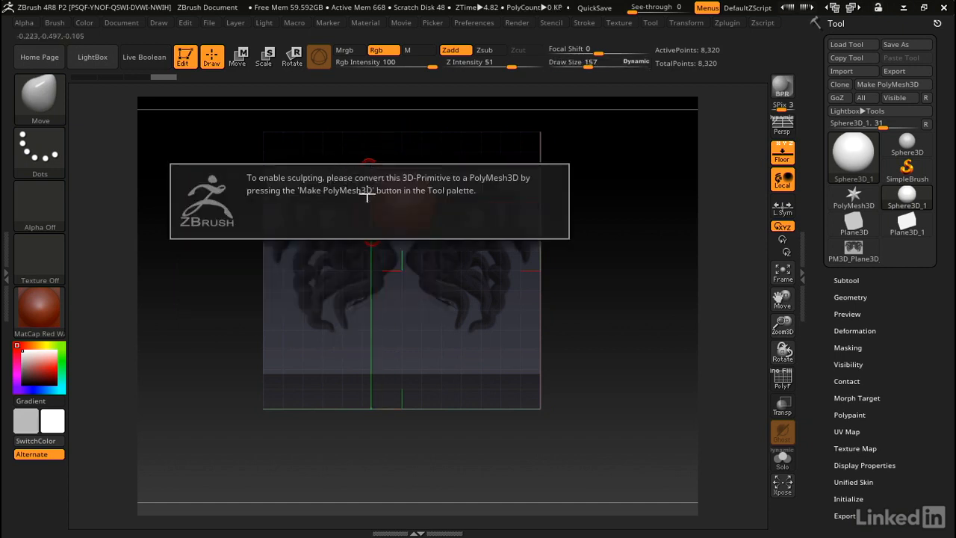
pyautogui.click(885, 87)
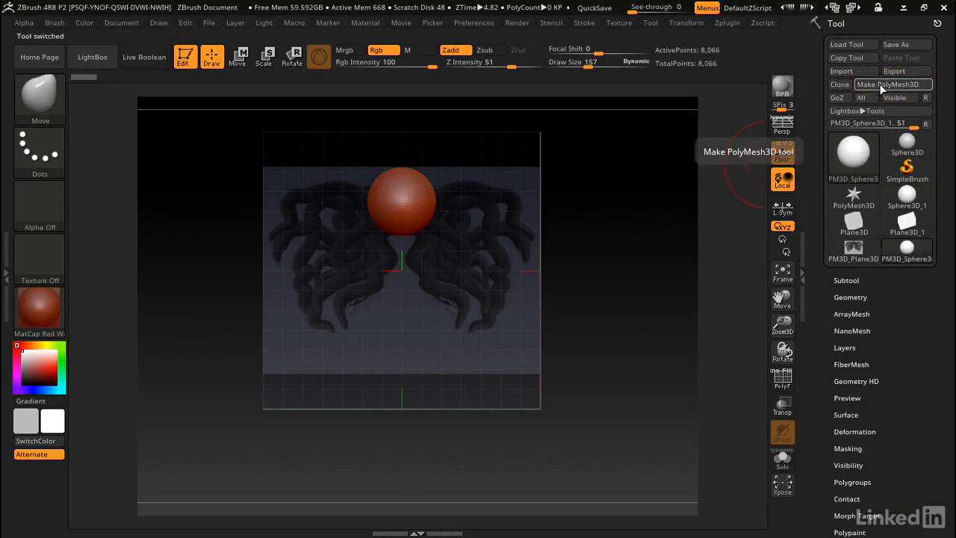
pyautogui.moveTo(369, 202); pyautogui.dragTo(351, 195)
pyautogui.moveTo(380, 229); pyautogui.dragTo(376, 237)
pyautogui.moveTo(362, 201)
pyautogui.mouseDown()
pyautogui.moveTo(346, 196)
pyautogui.moveTo(365, 239)
pyautogui.moveTo(341, 218)
pyautogui.mouseUp()
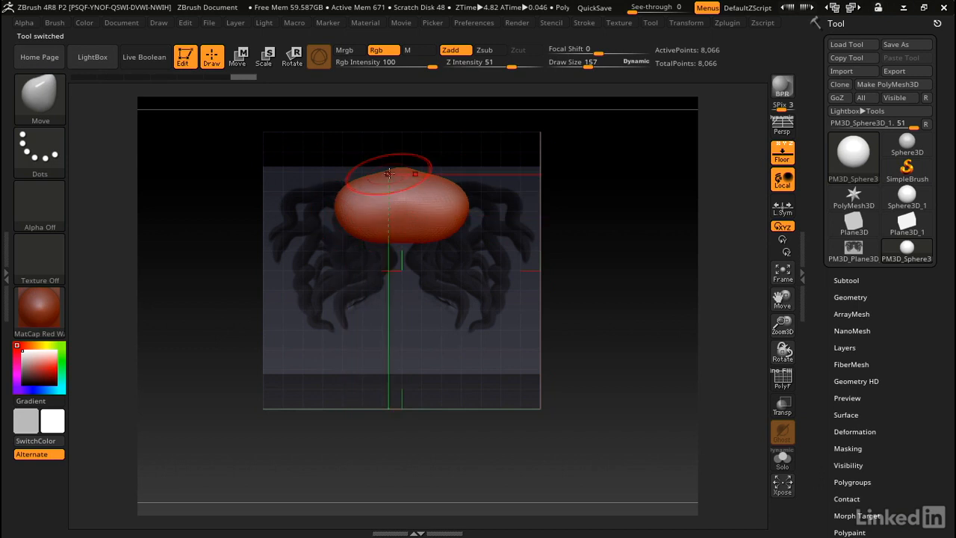